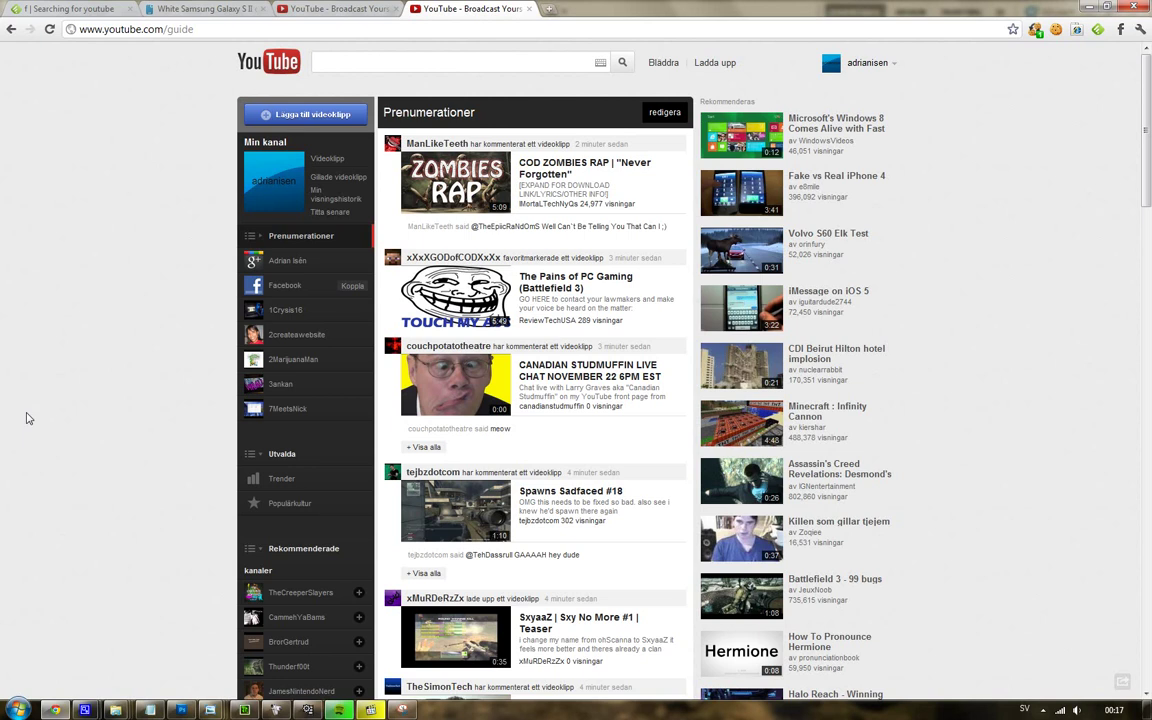
- Zoom YouTube in two levels, demo 'CTRL + SHIFT + J' in the search box, clear it, and open the Console
key("ctrl+plus")
key("ctrl+plus")
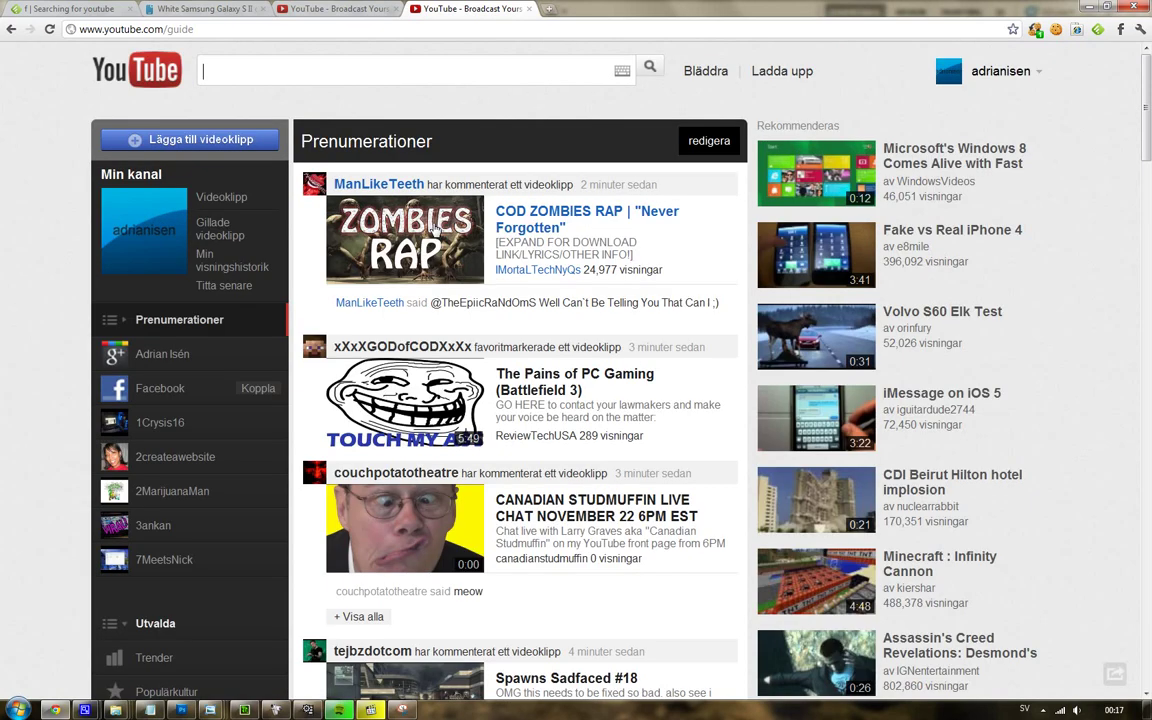
key("ctrl+plus")
key("ctrl+plus")
type("CT")
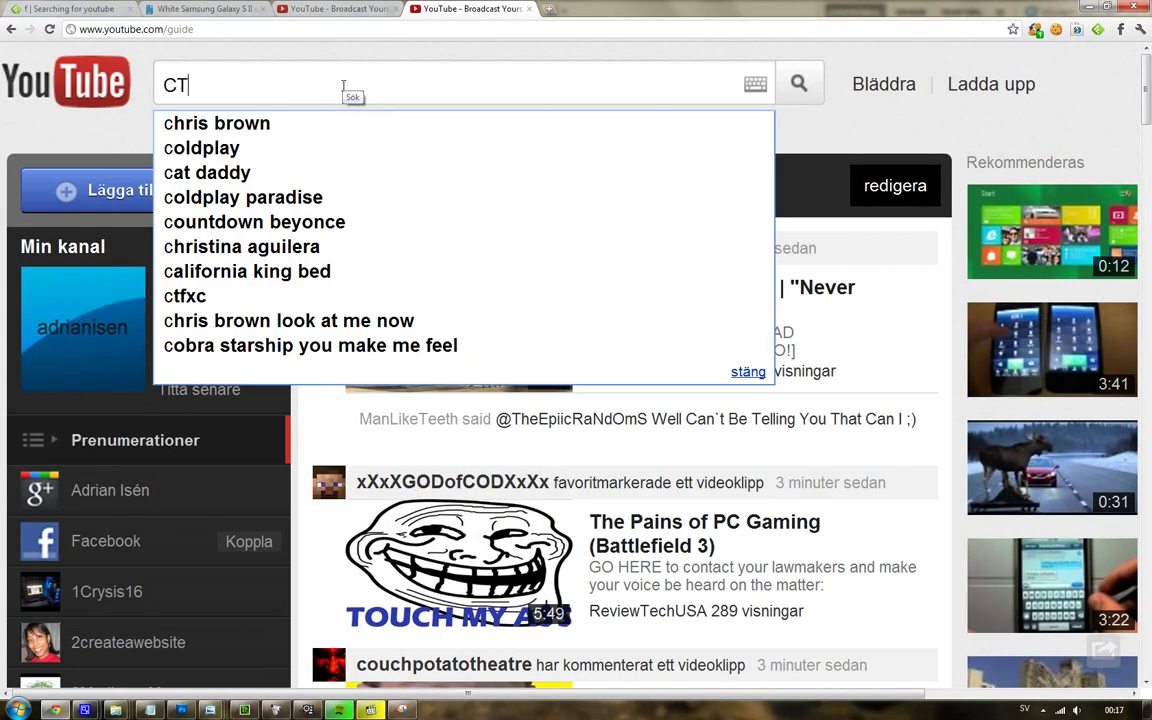
type("RL + ")
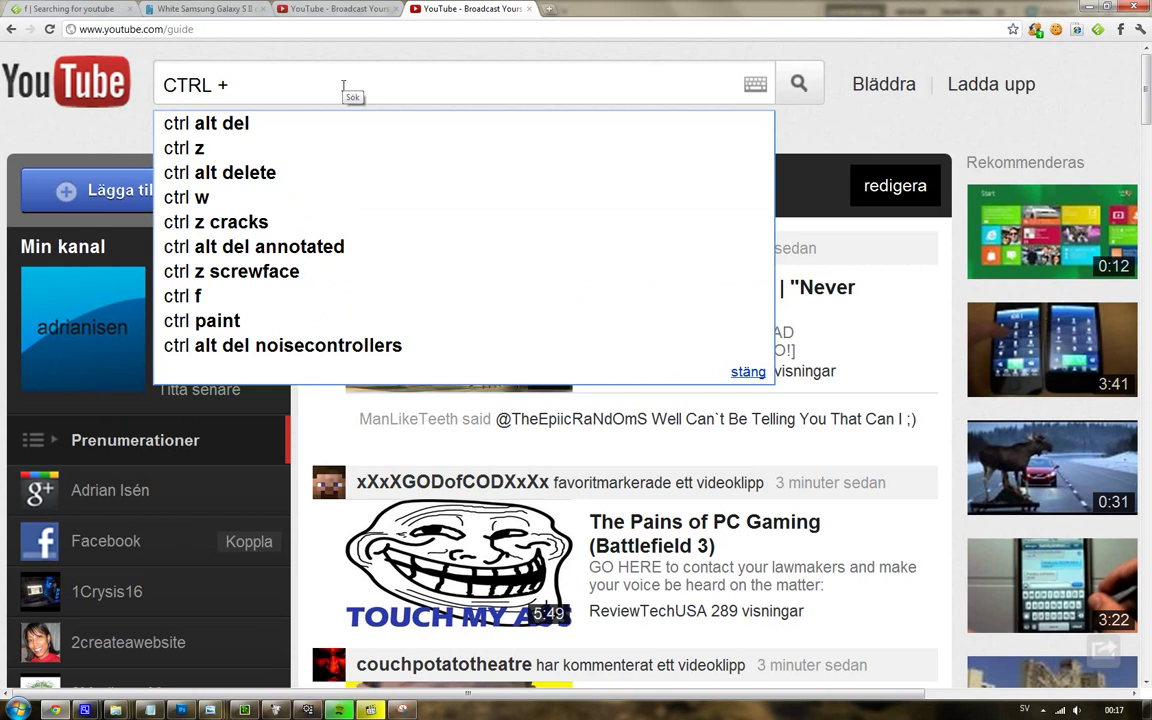
type("SHIFT + J")
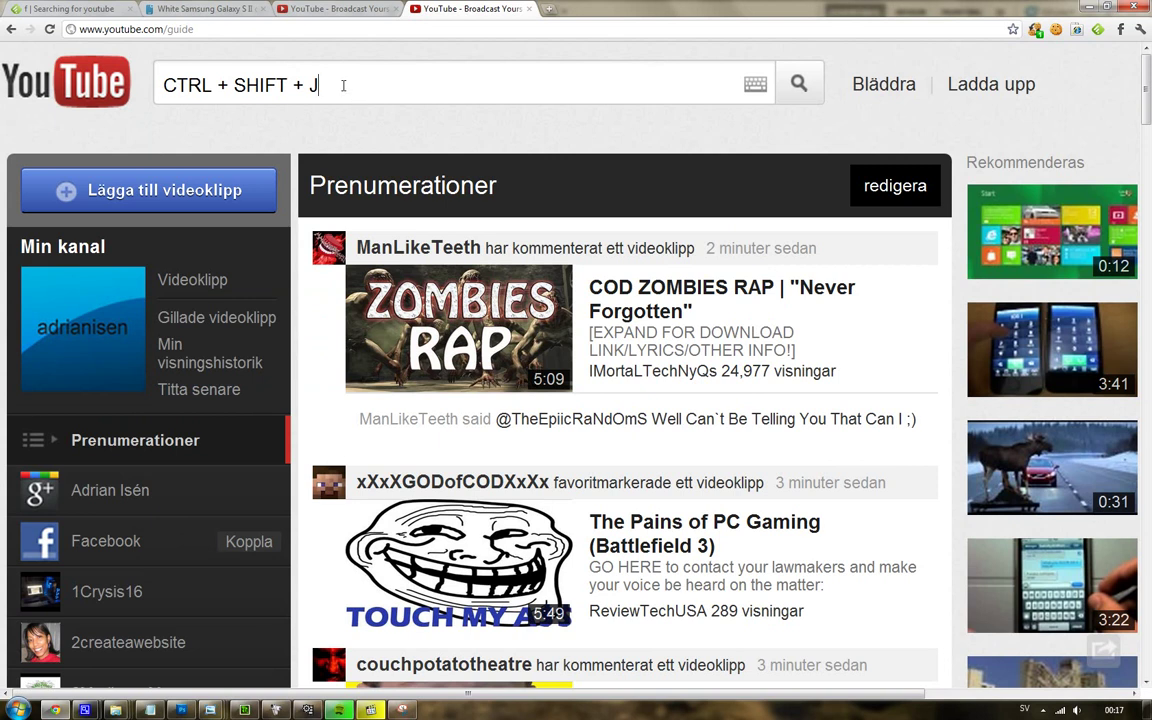
key("ctrl+a")
key("BackSpace")
key("ctrl+shift+j")
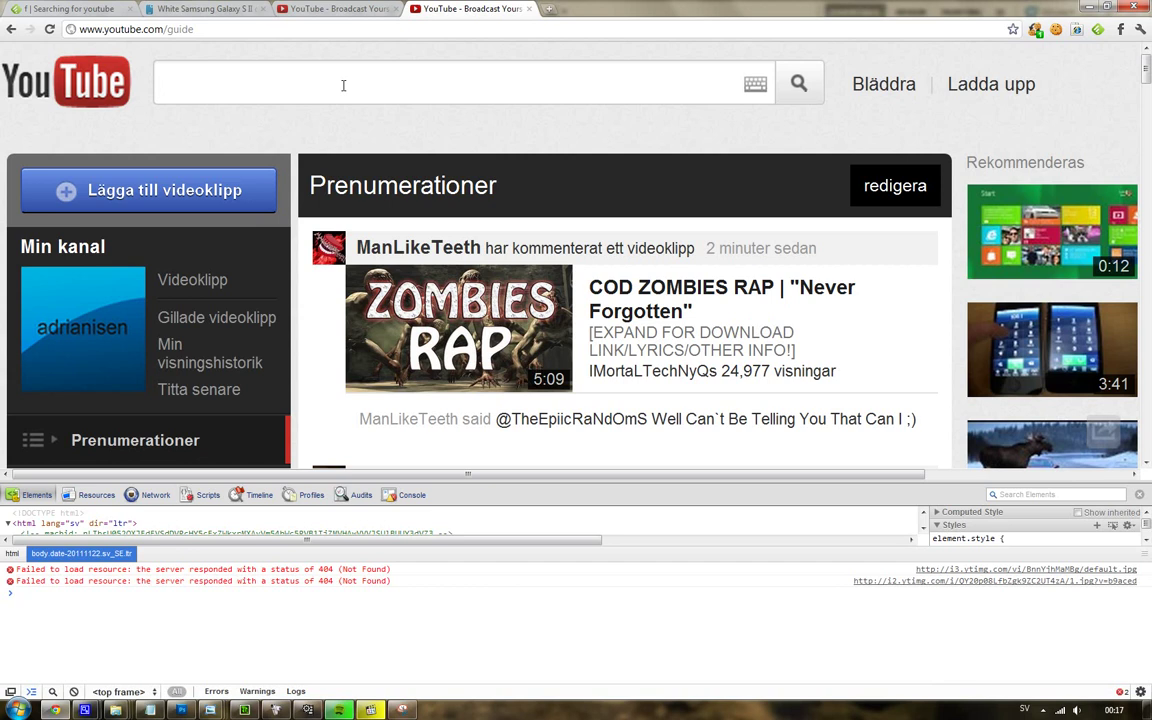
- Run the pasted document.cookie="VISITOR_INFO1_LIVE=…" command in the console, then close DevTools
key("ctrl+f")
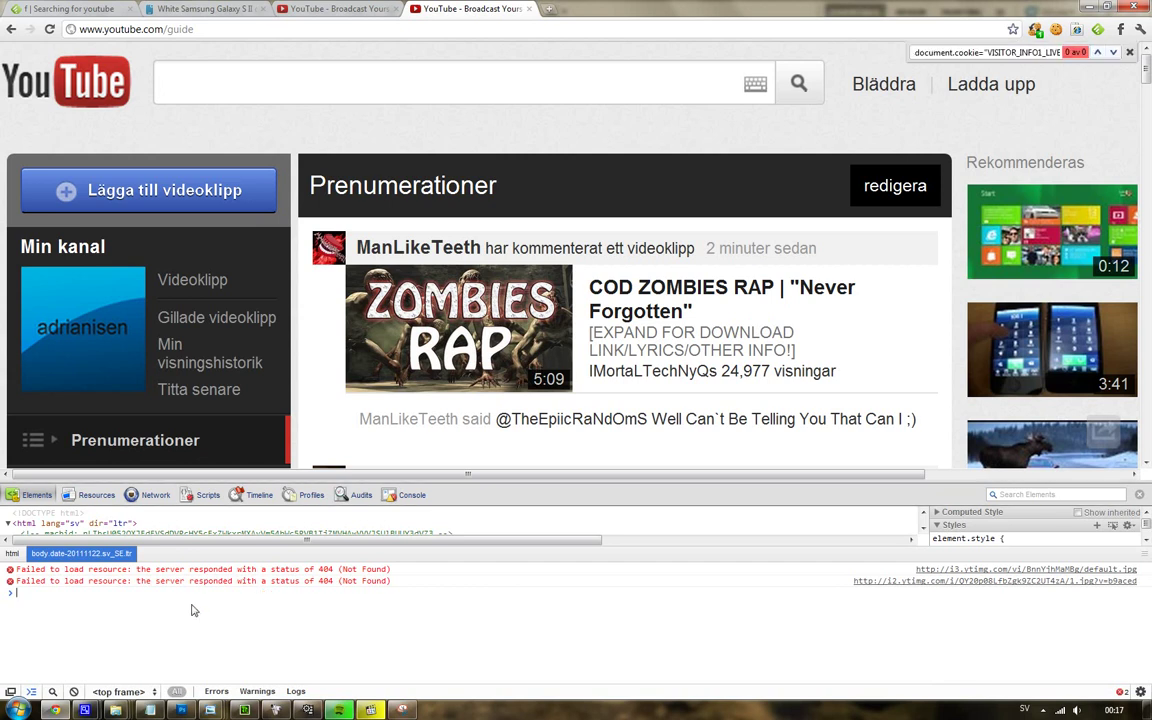
left_click(189, 603)
type("document.cookie=\"VISITOR_INFO1_LIVE=ST1TI53r4fU\";")
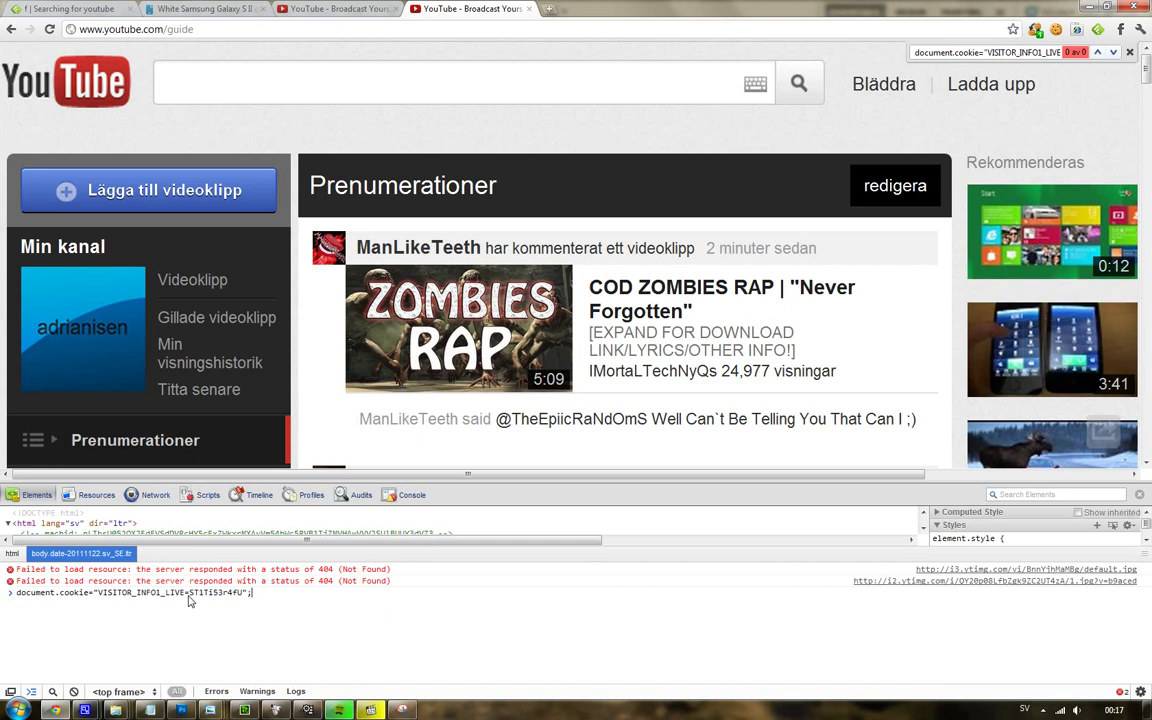
key("Return")
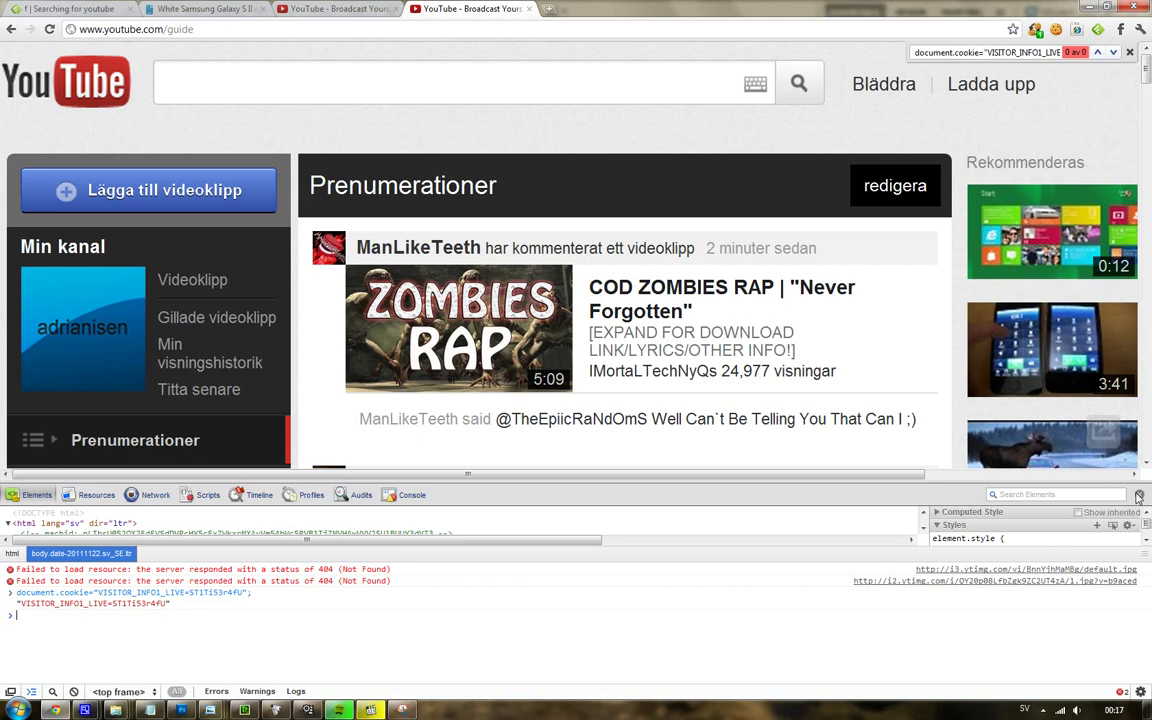
key("F12")
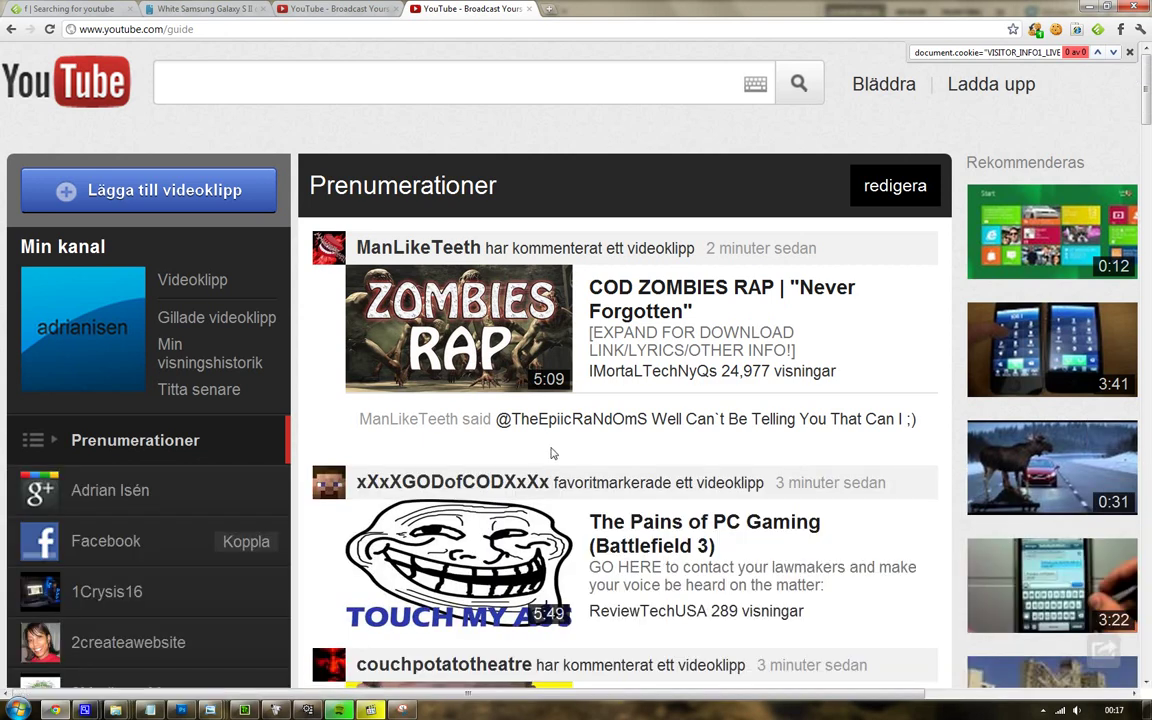
- Reset the page zoom to normal and reload the home page from the YouTube logo
key("ctrl+0")
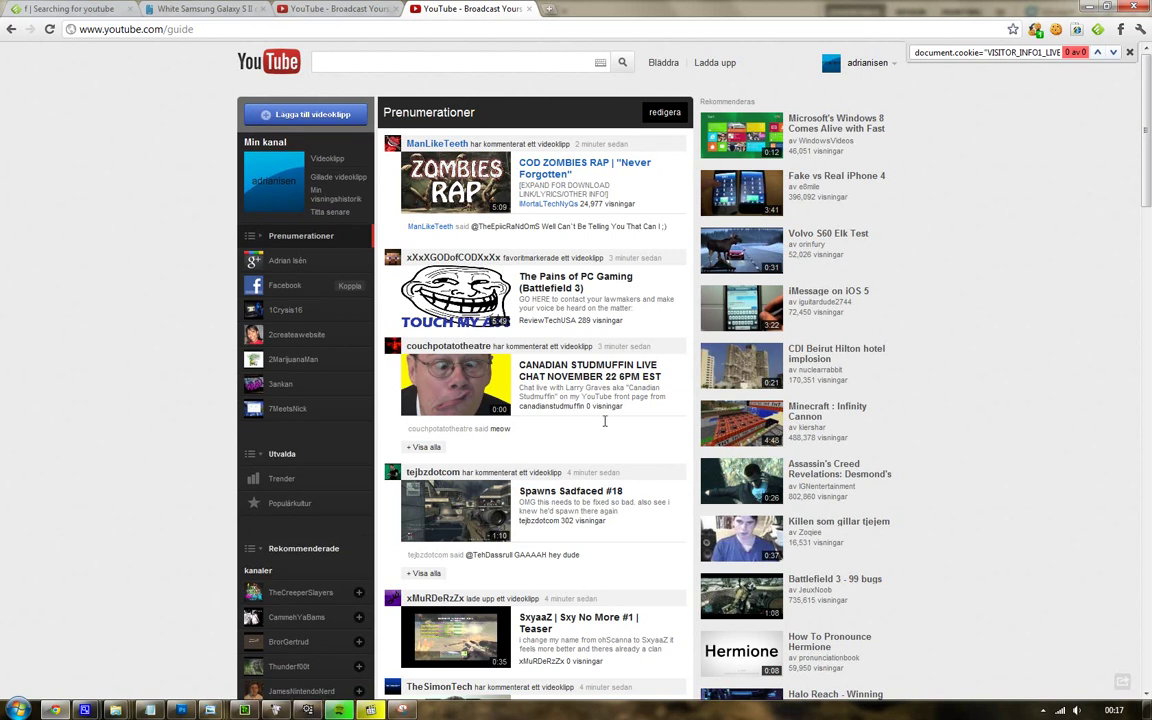
left_click(278, 66)
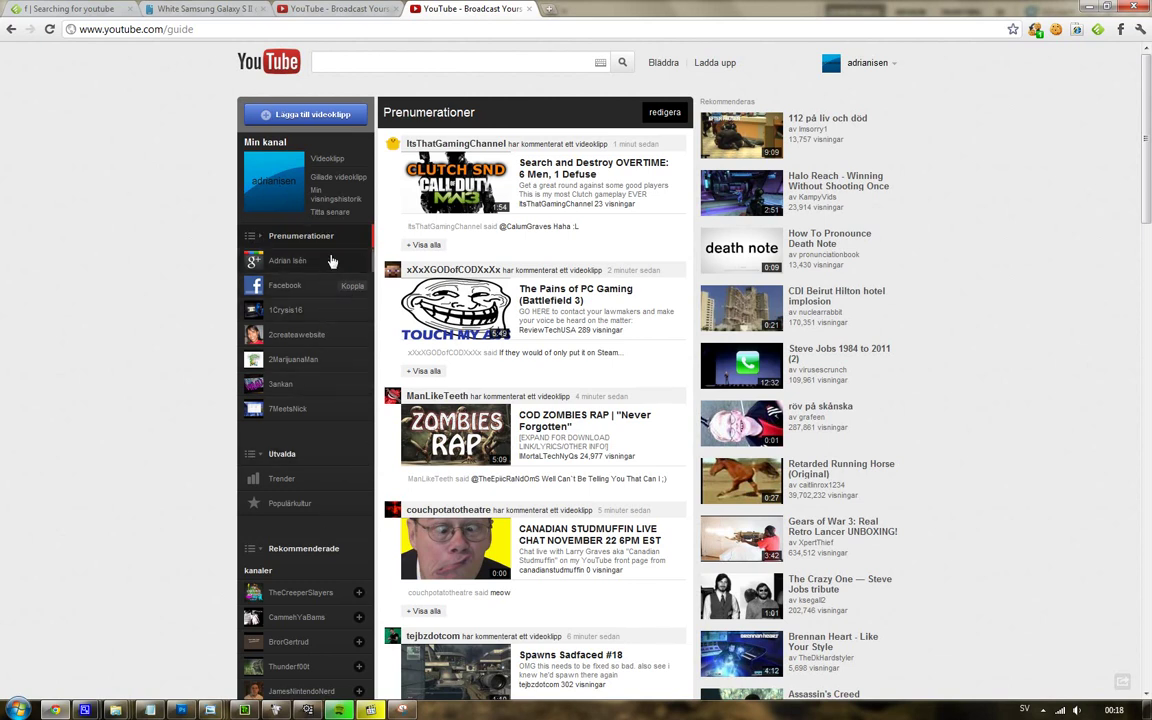
- Browse the Trender, Populärkultur and Utvalda feeds, then show all Rekommenderade kanaler
left_click(321, 482)
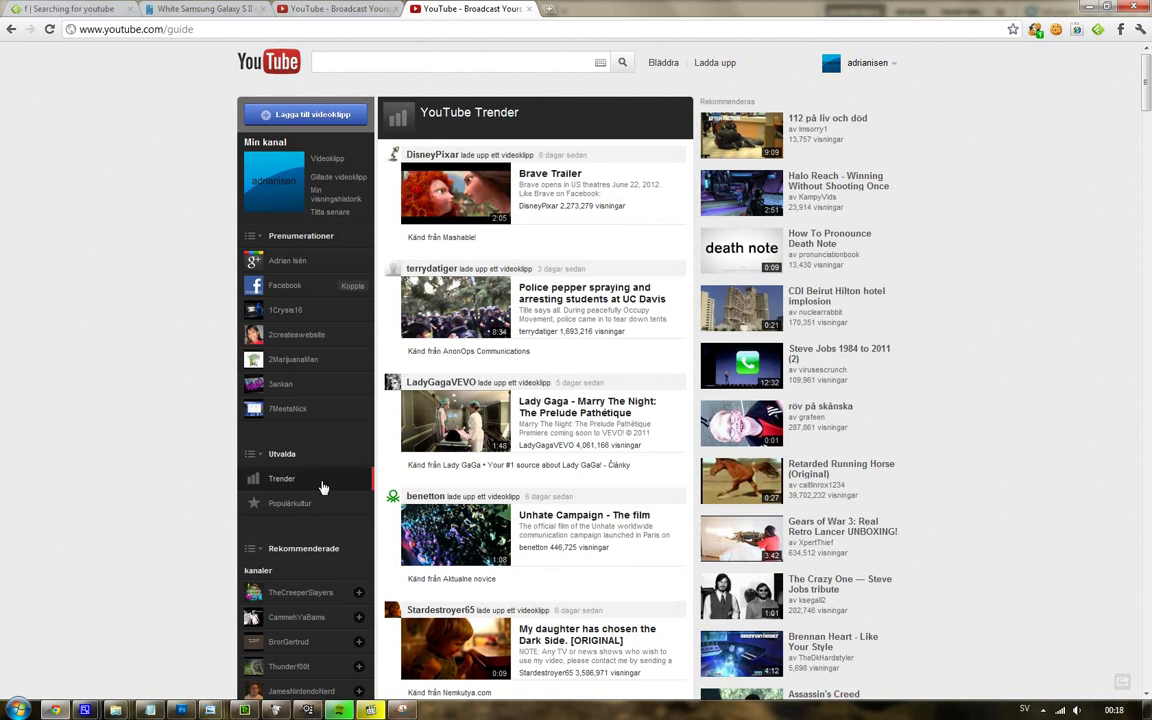
left_click(300, 505)
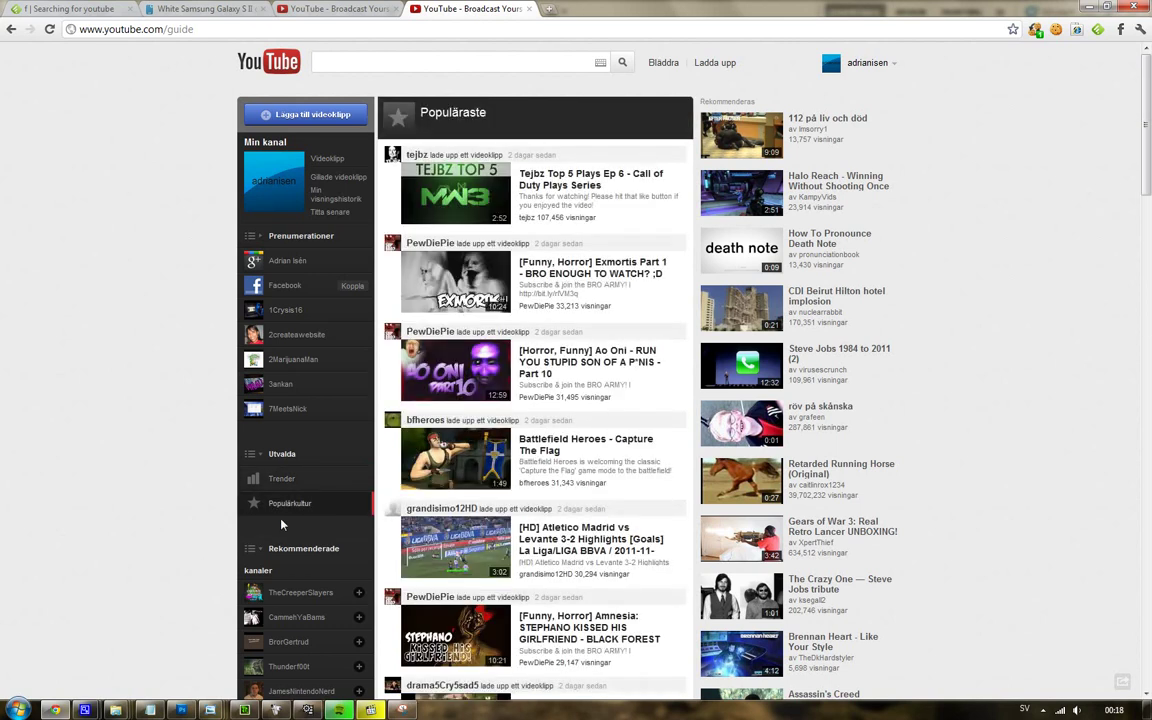
left_click(312, 462)
scroll(137, 380, "down", 2)
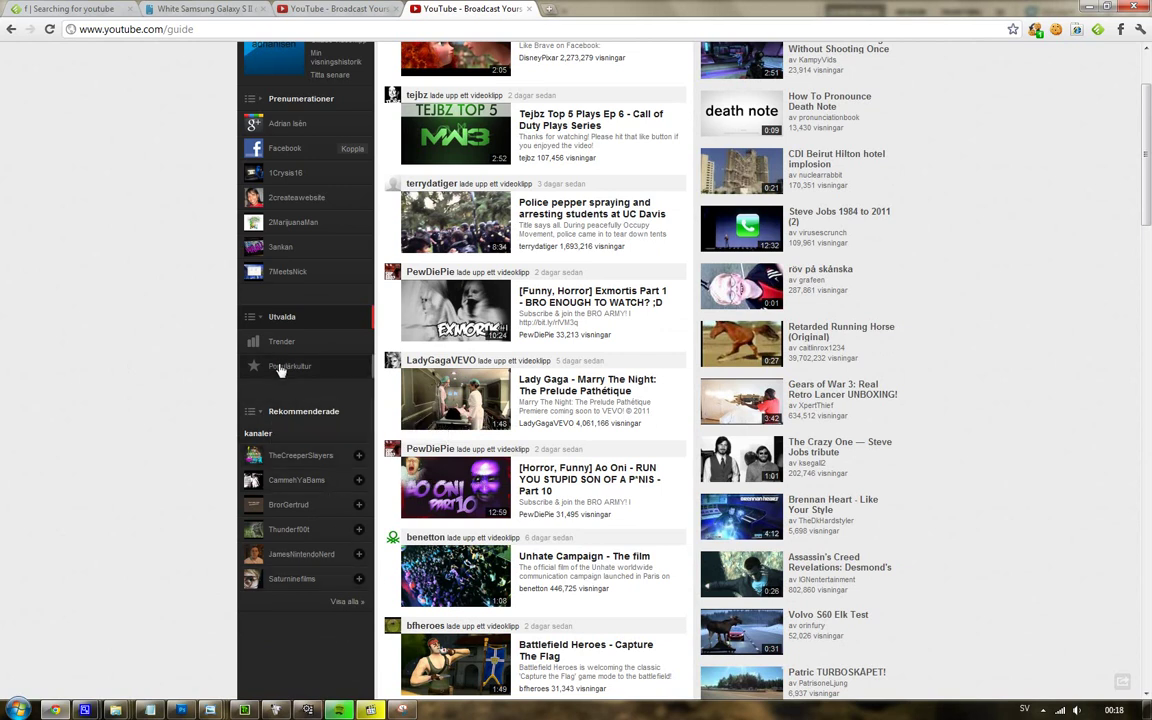
scroll(208, 440, "down", 3)
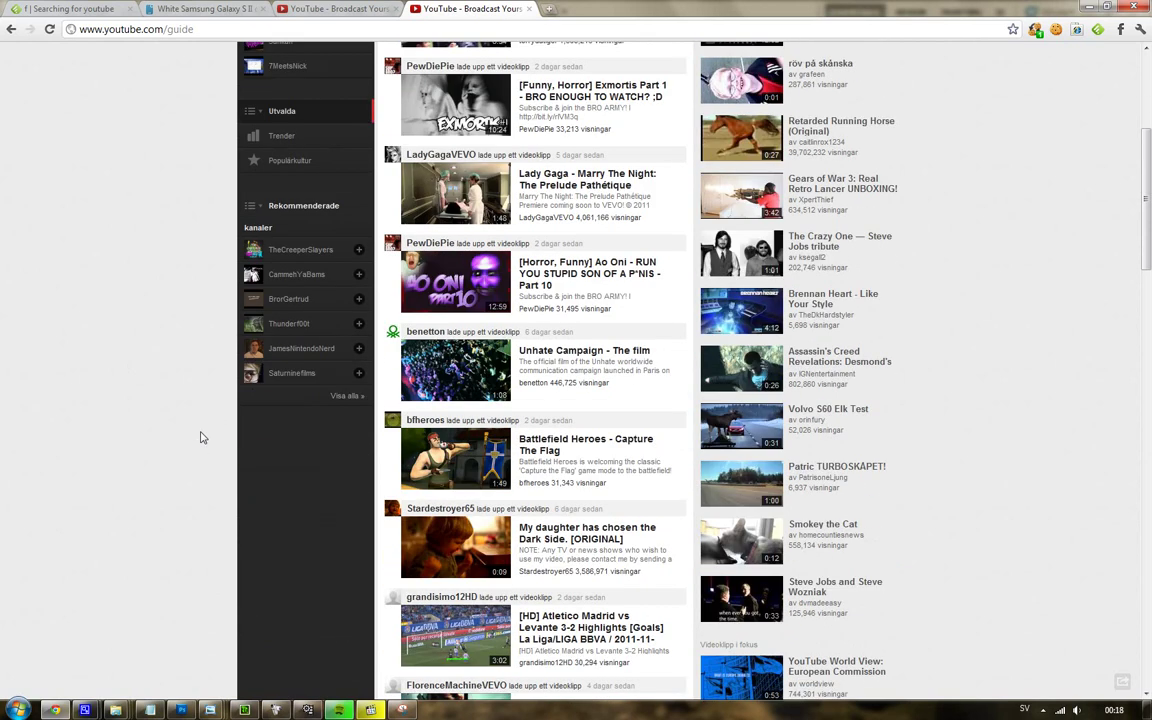
left_click(347, 400)
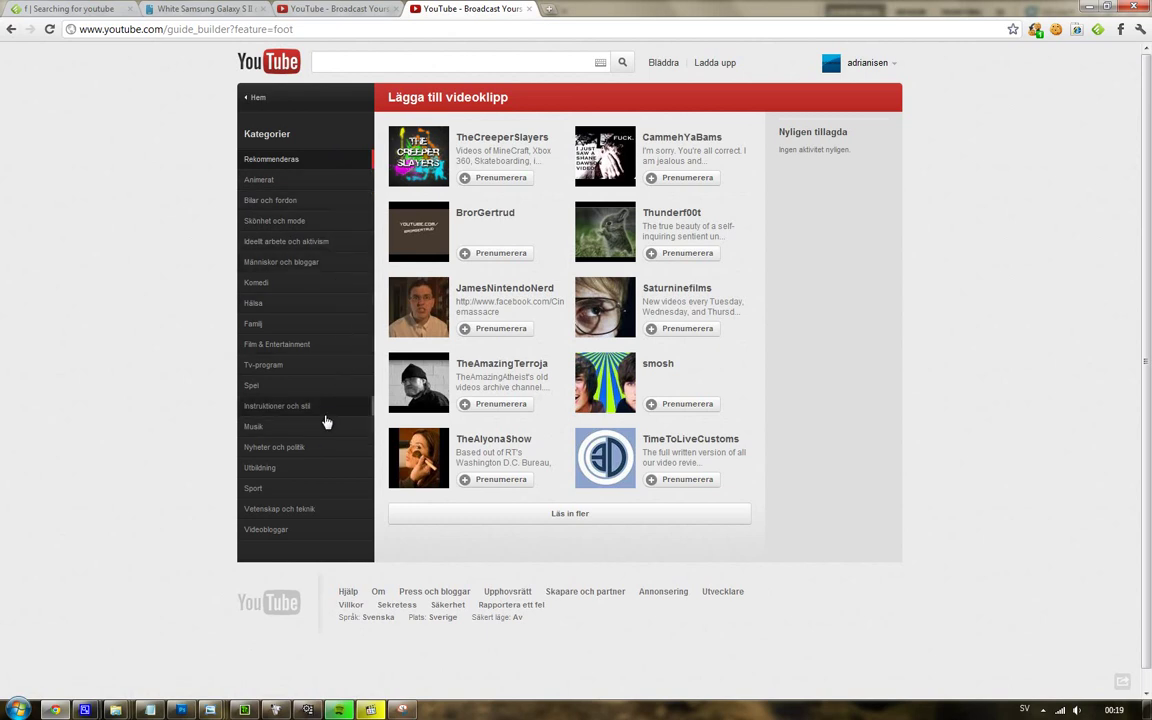
- List the Vetenskap och teknik channels and load more of them
left_click(302, 508)
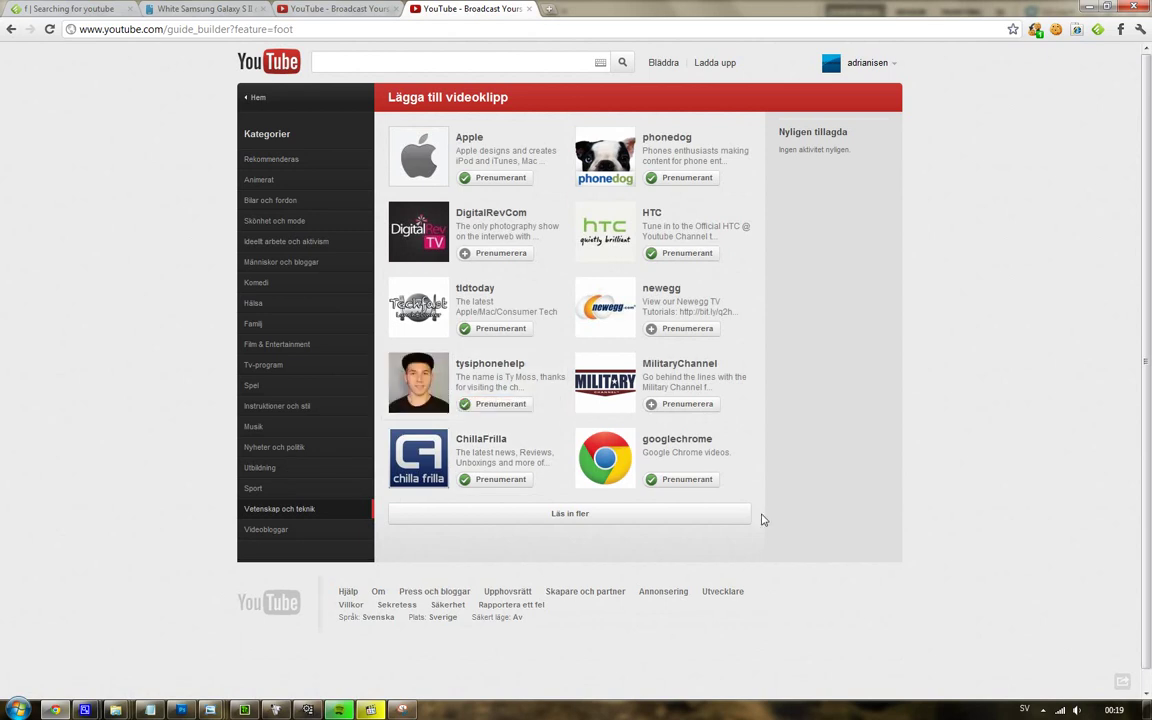
left_click(551, 514)
scroll(556, 472, "down", 3)
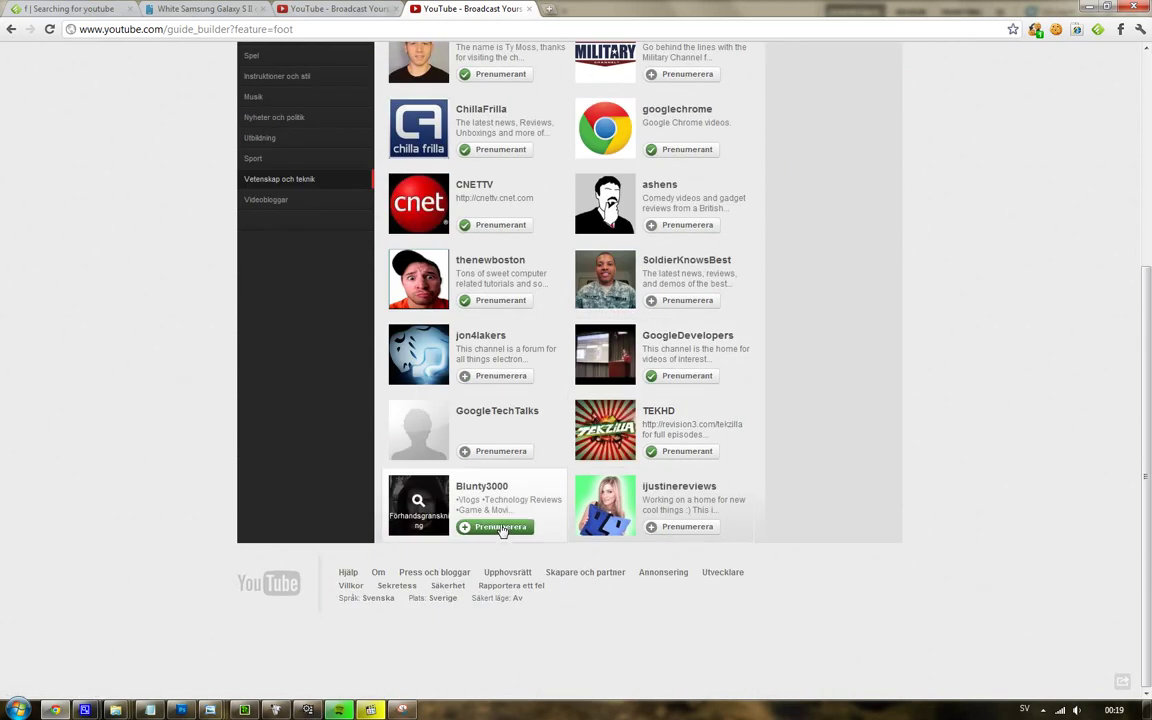
- Subscribe to a technology channel and jon4lakers, reaching 2 channels at 18.5 videos per week
left_click(502, 528)
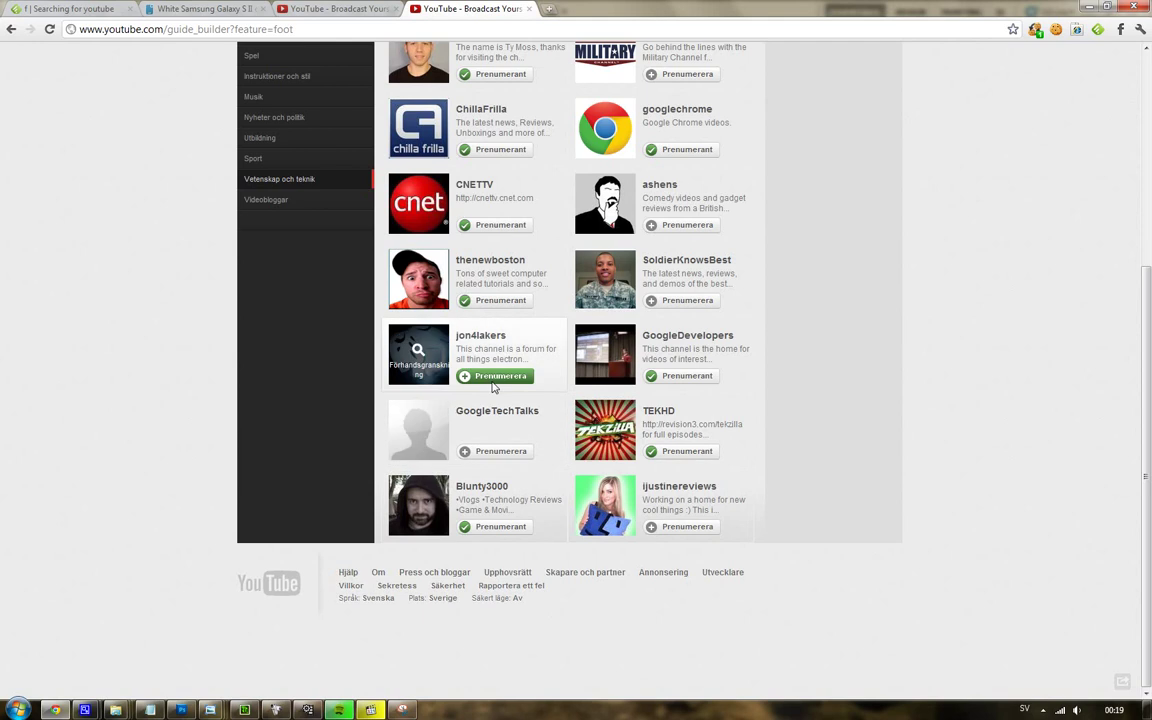
left_click(493, 387)
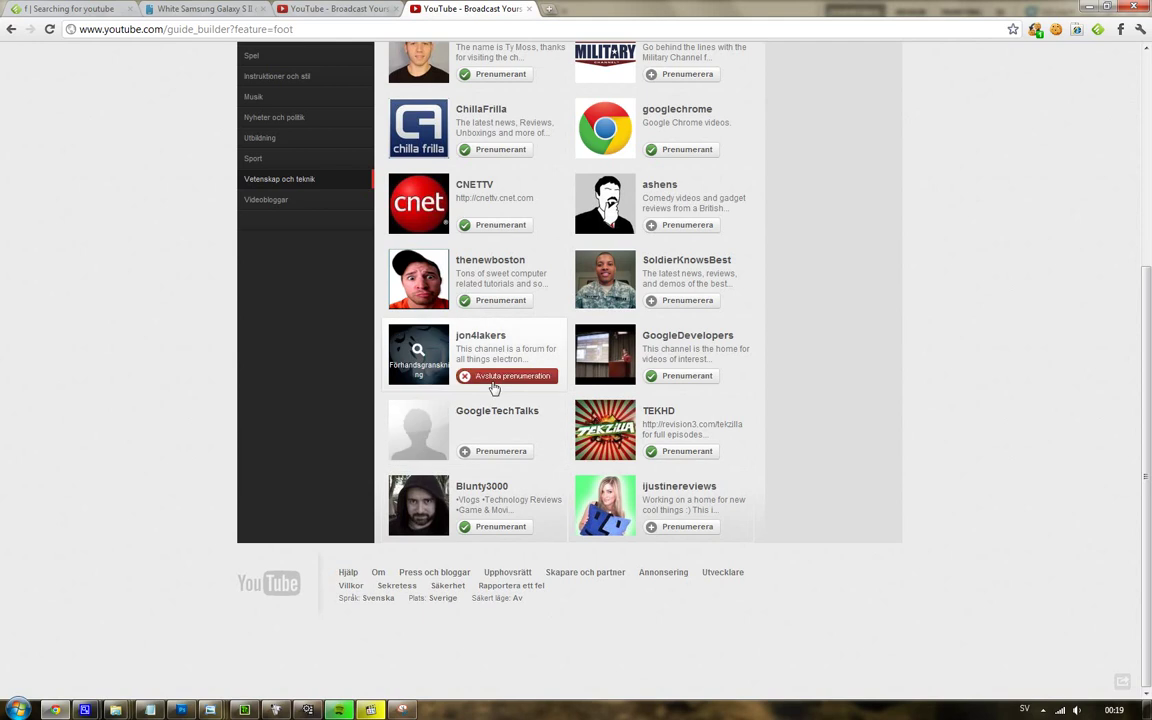
scroll(493, 388, "up", 1)
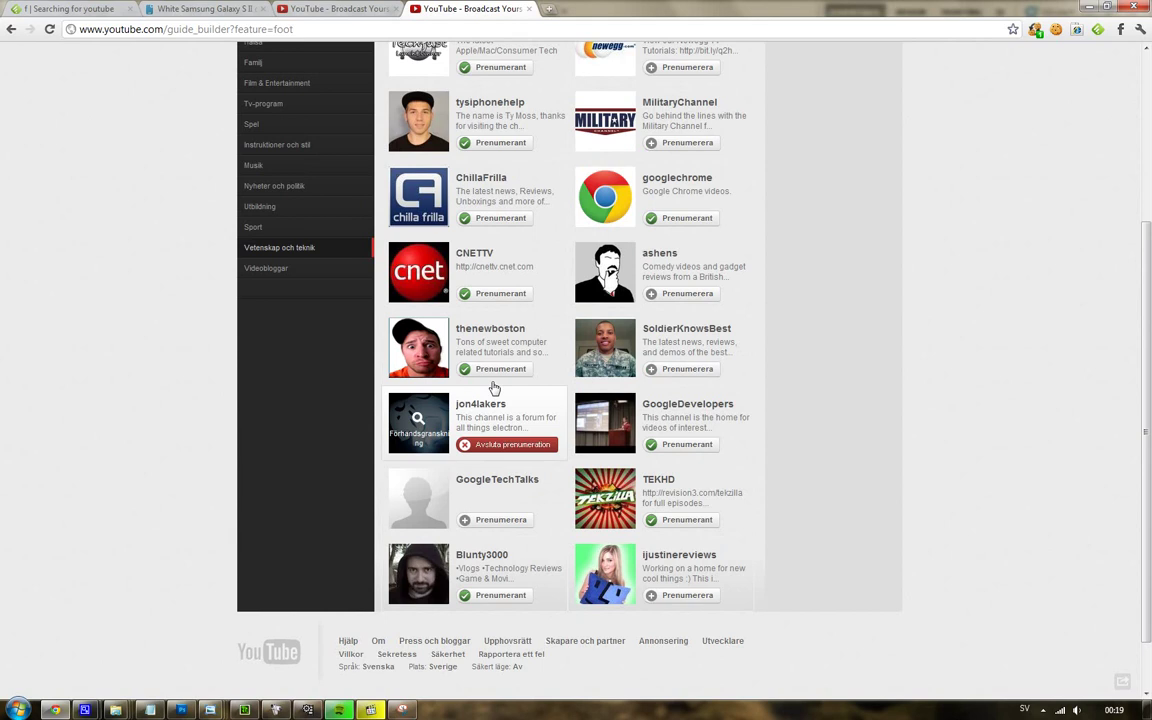
scroll(493, 387, "up", 4)
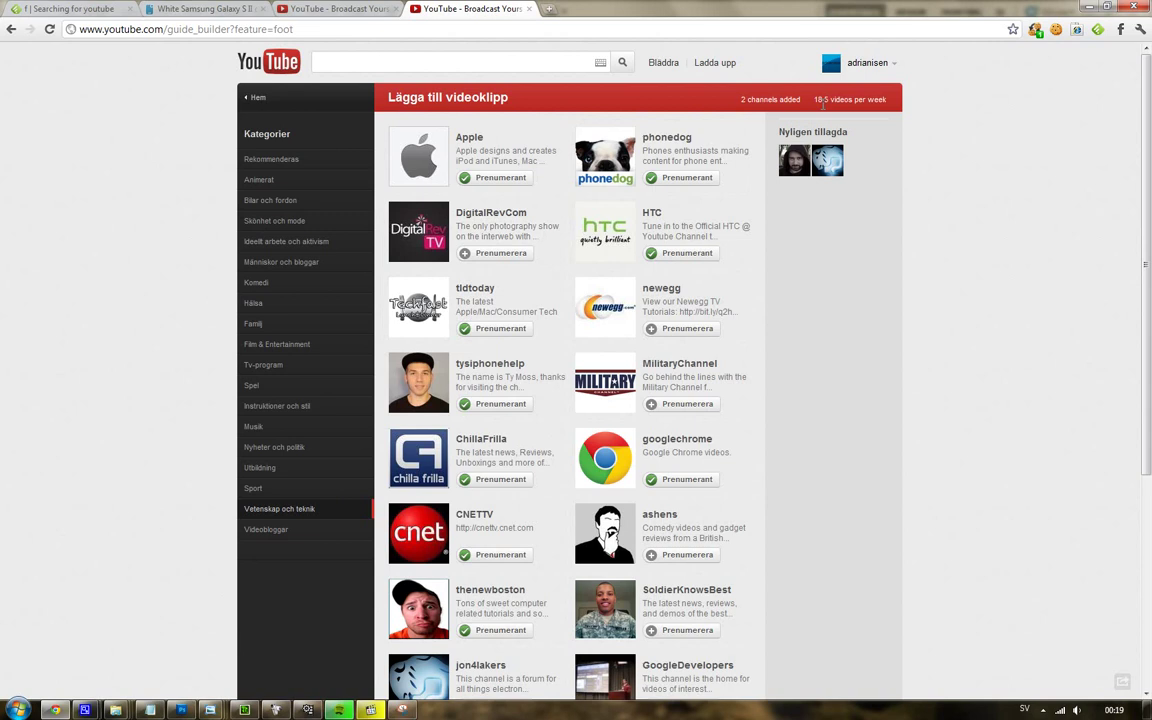
left_click(857, 64)
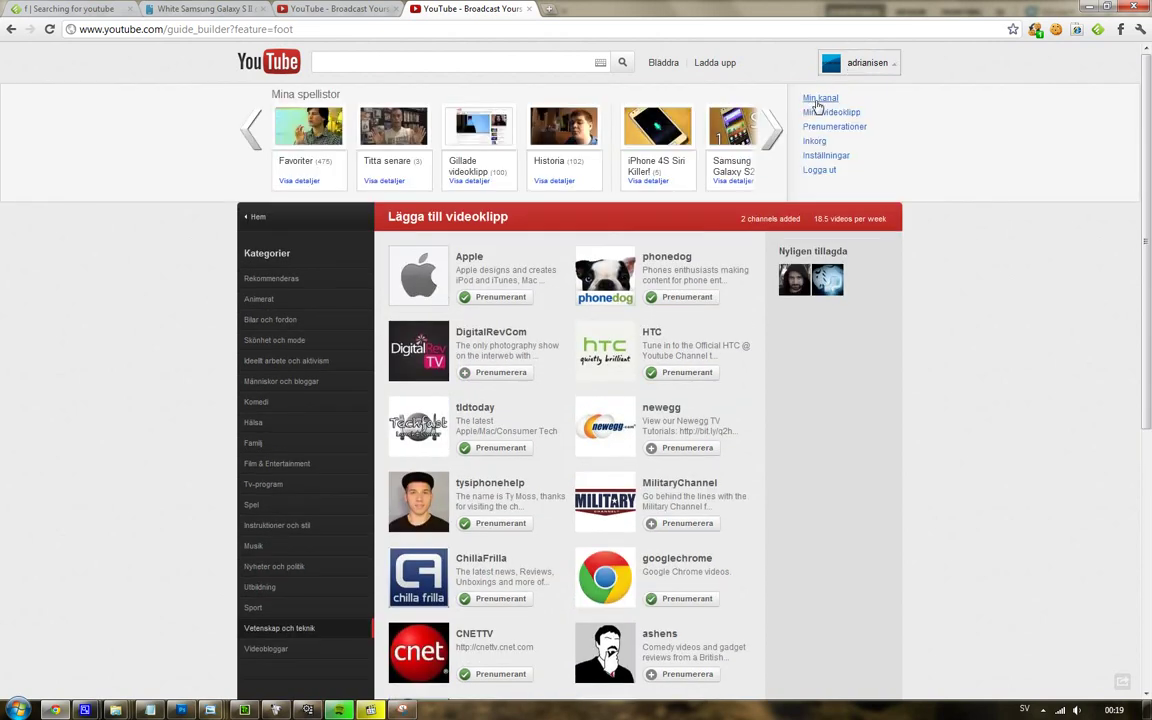
- Go to Min kanal and pause the channel's featured Best Technews Week 46 video
left_click(820, 99)
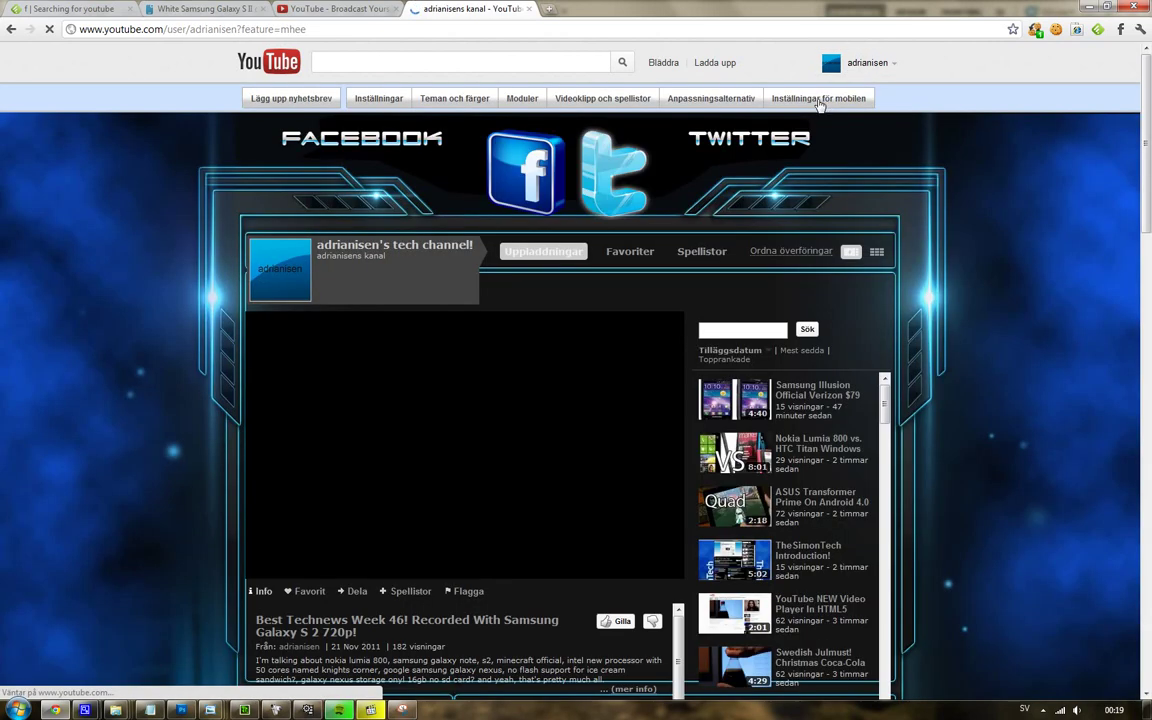
left_click(266, 570)
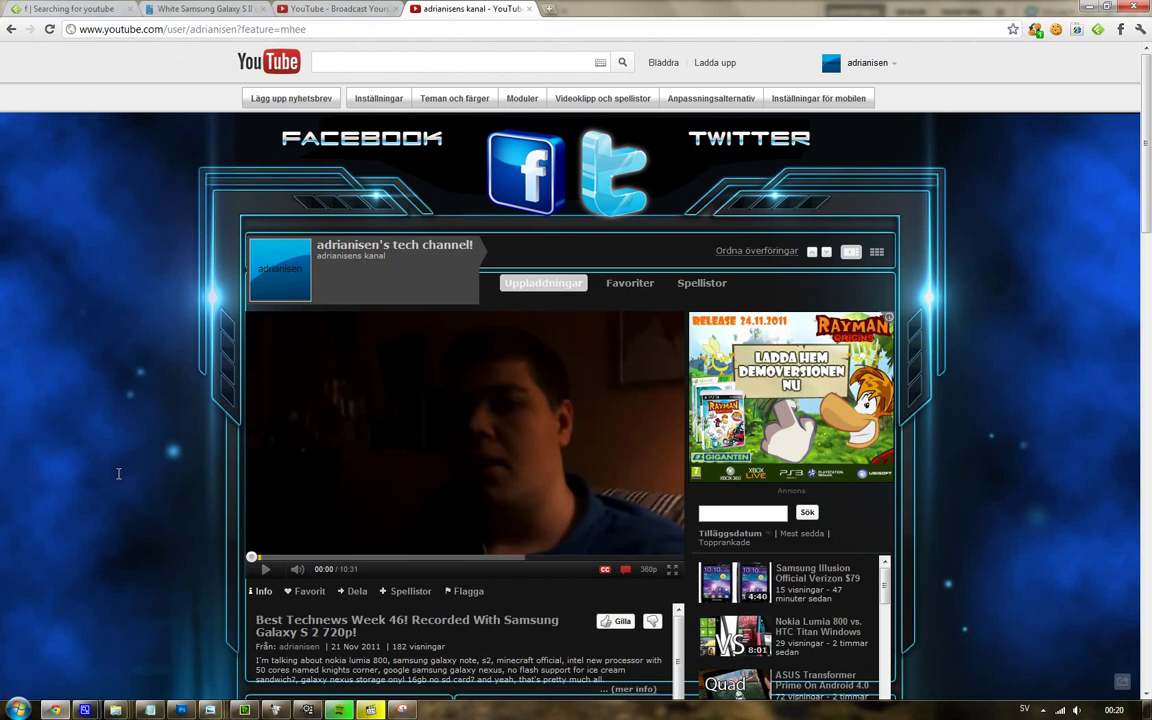
- Scroll down the tech channel page to review its profile and linked channels
scroll(118, 474, "down", 3)
scroll(863, 342, "down", 1)
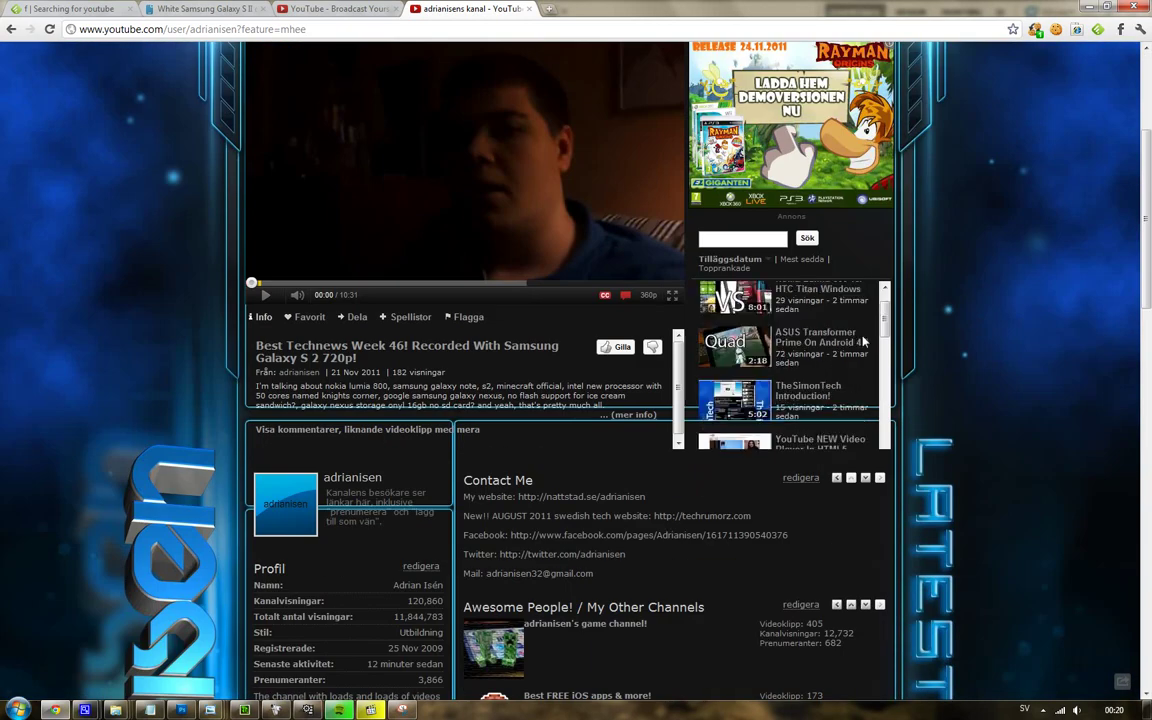
scroll(863, 342, "down", 1)
scroll(905, 400, "down", 2)
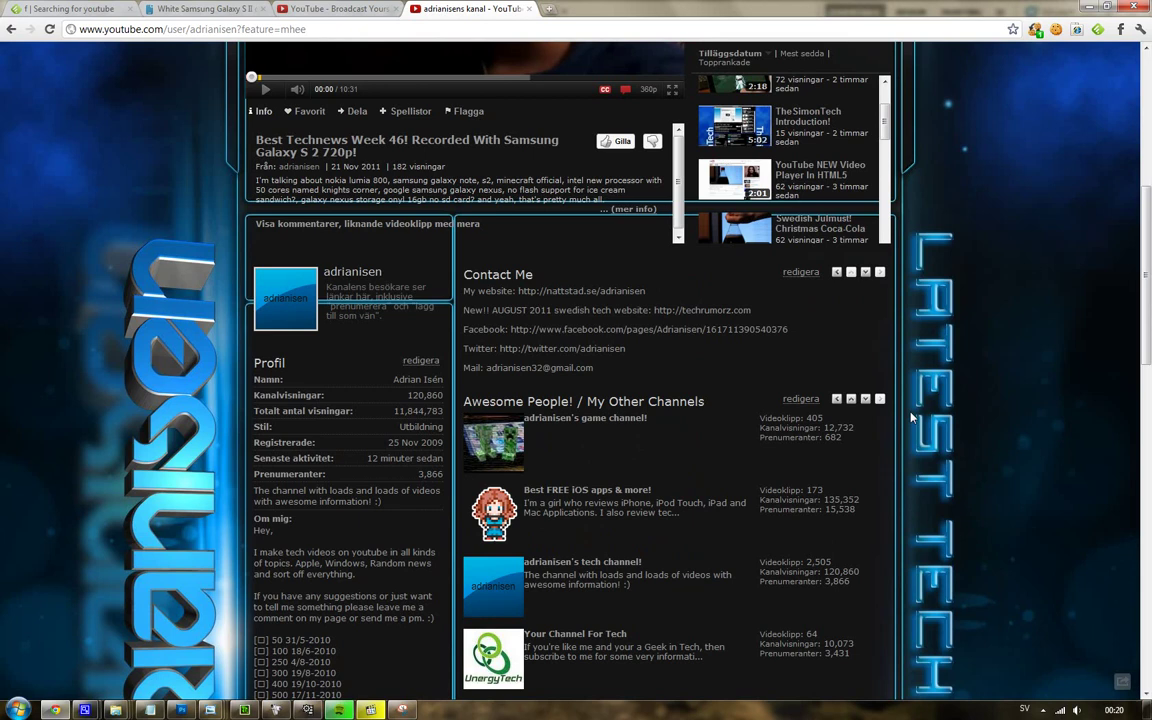
scroll(912, 418, "down", 5)
scroll(614, 297, "up", 4)
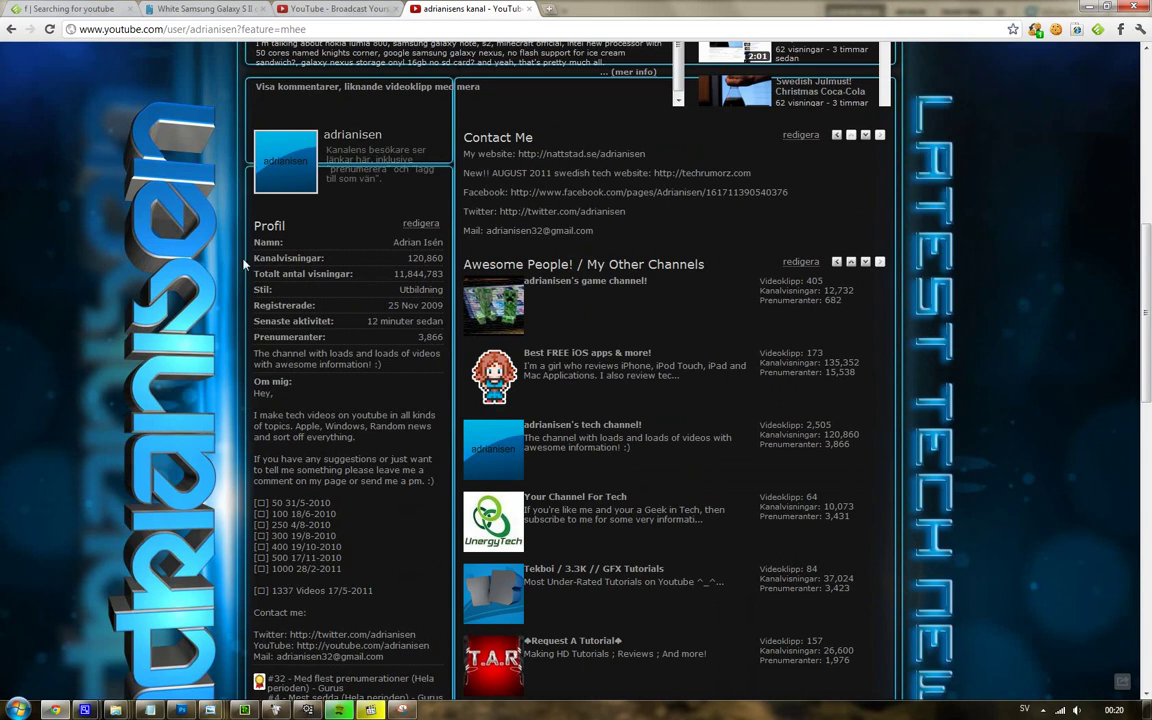
scroll(243, 263, "down", 2)
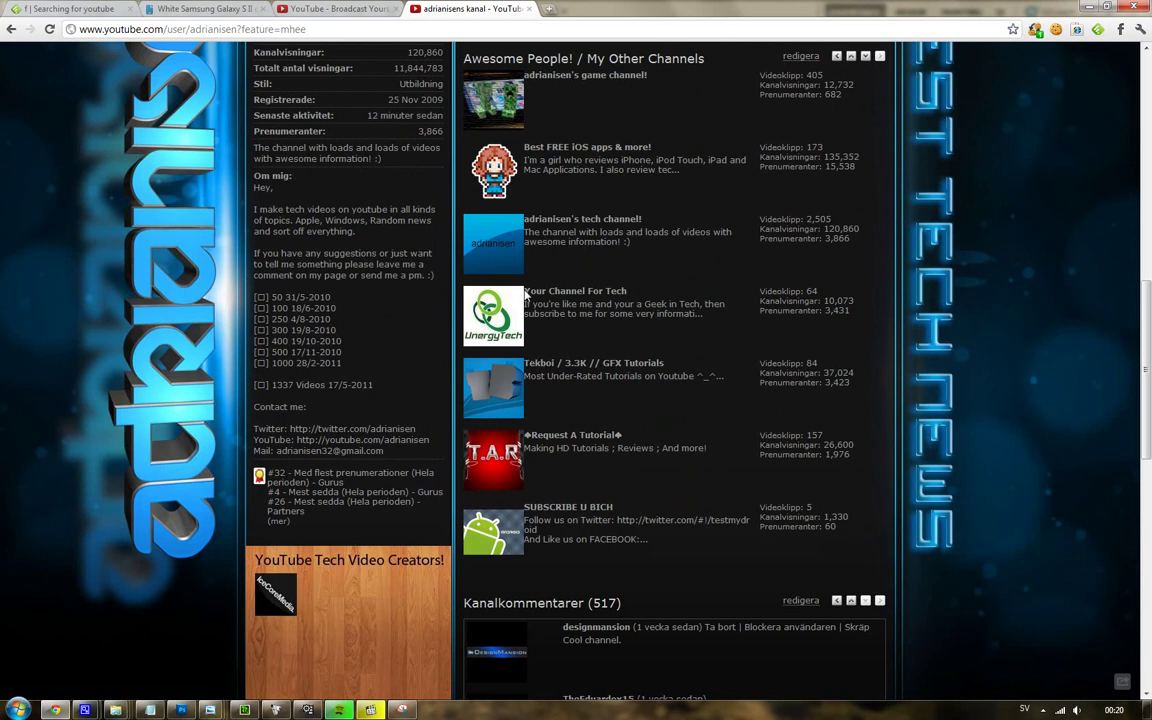
left_click_drag(527, 296, 480, 205)
left_click(494, 305)
- Look through the 517 channel comments, then return to the YouTube guide home page
scroll(527, 330, "down", 6)
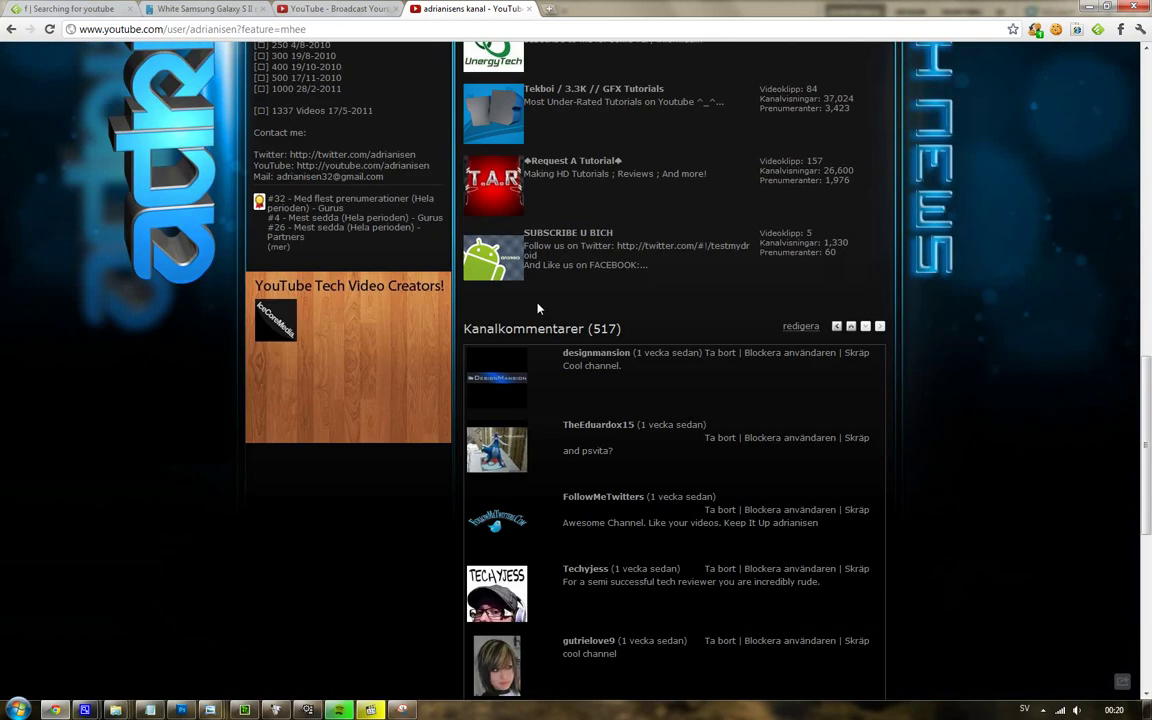
scroll(557, 321, "down", 2)
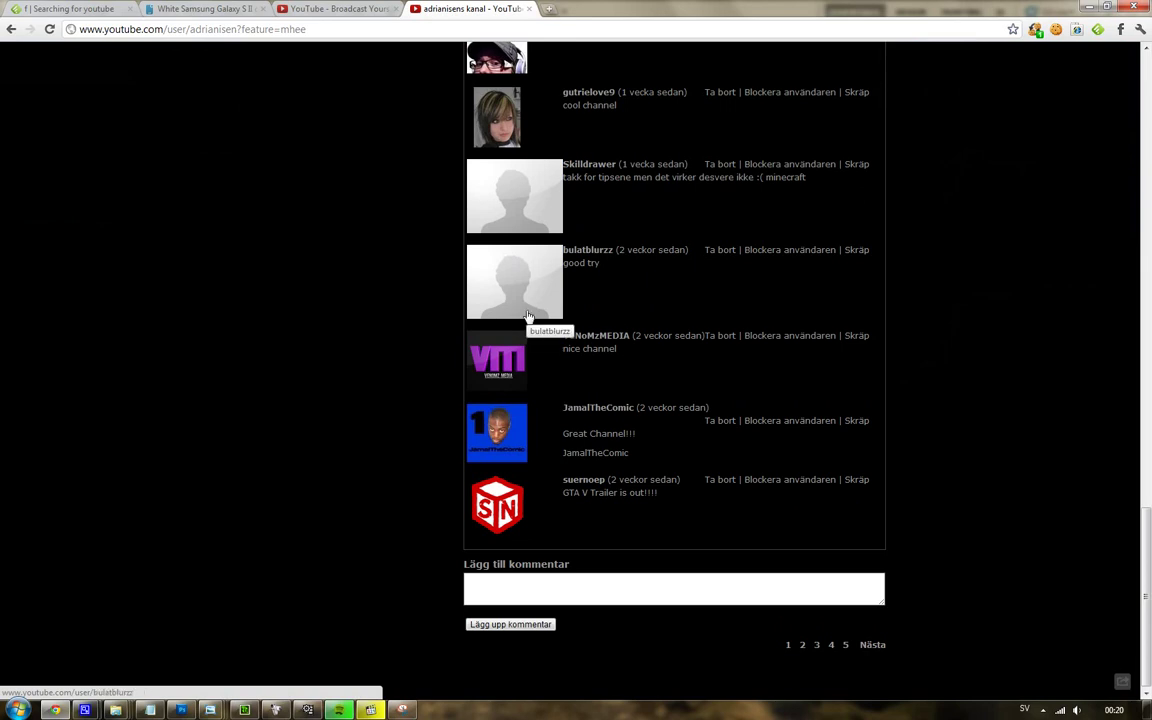
scroll(332, 283, "up", 3)
scroll(333, 277, "up", 1)
scroll(337, 268, "down", 3)
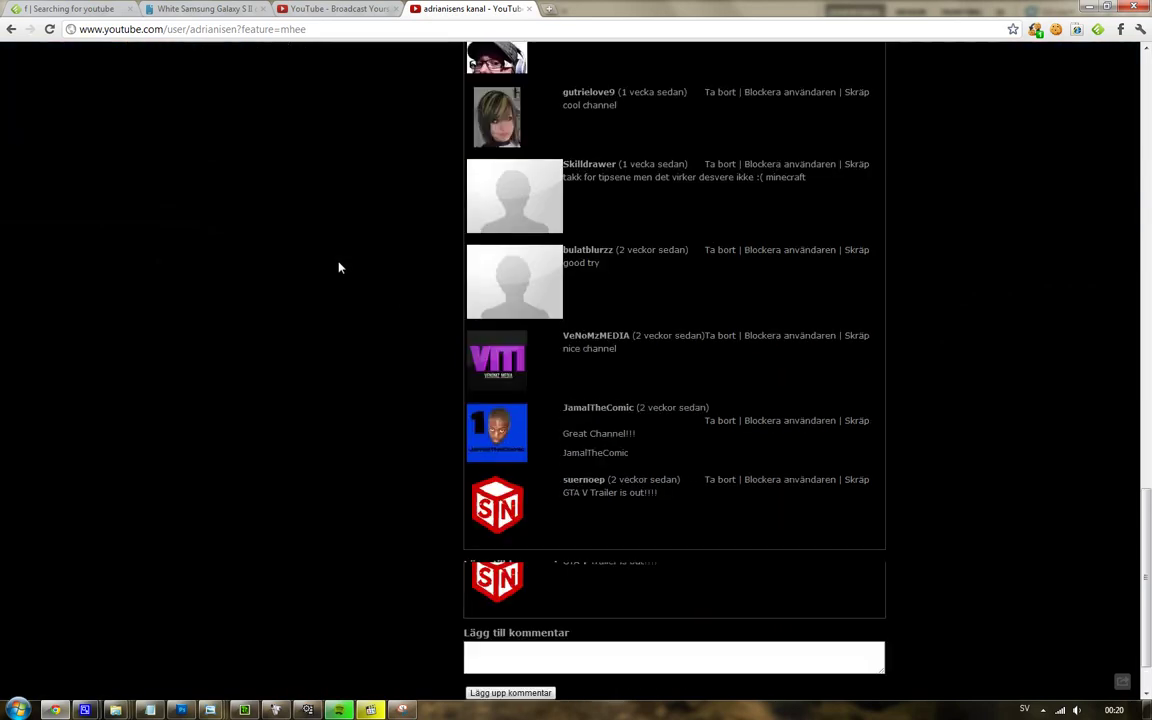
scroll(337, 268, "up", 4)
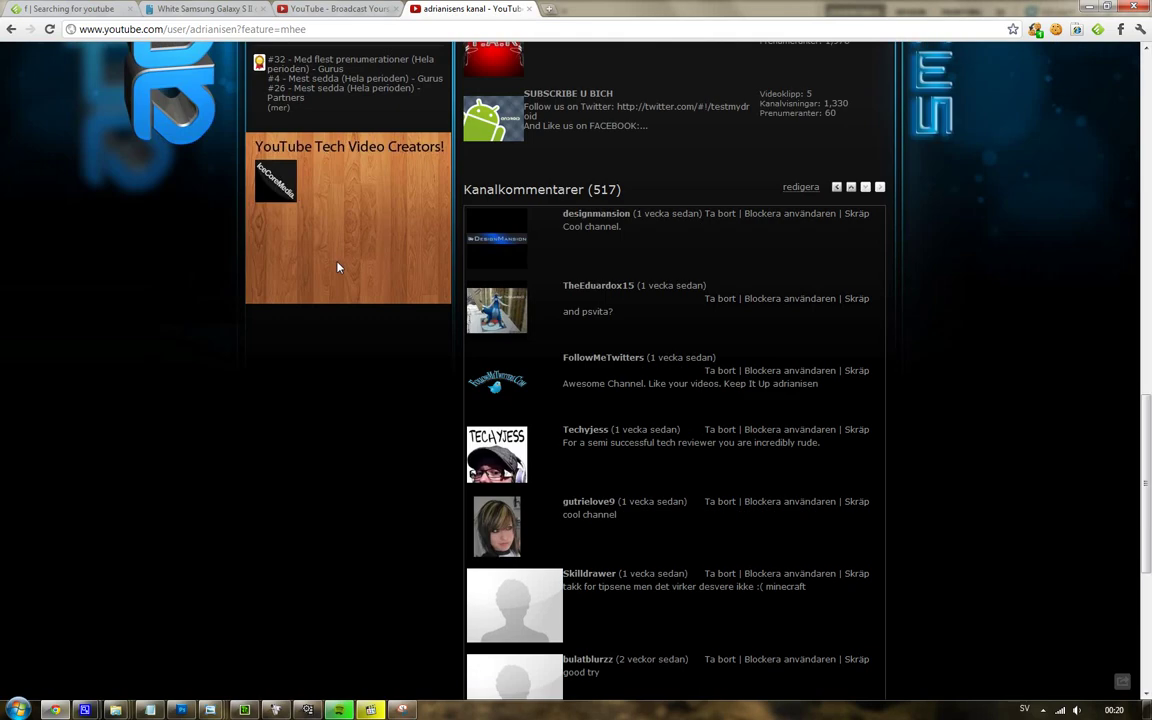
scroll(440, 414, "down", 1)
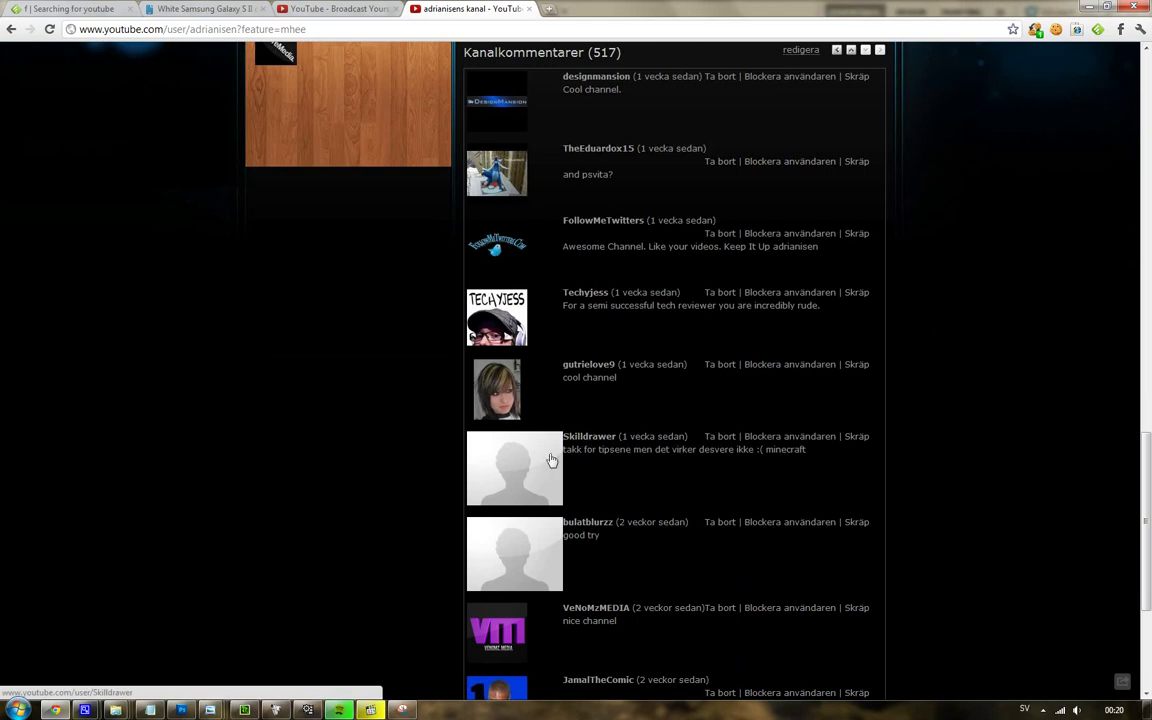
scroll(108, 320, "up", 10)
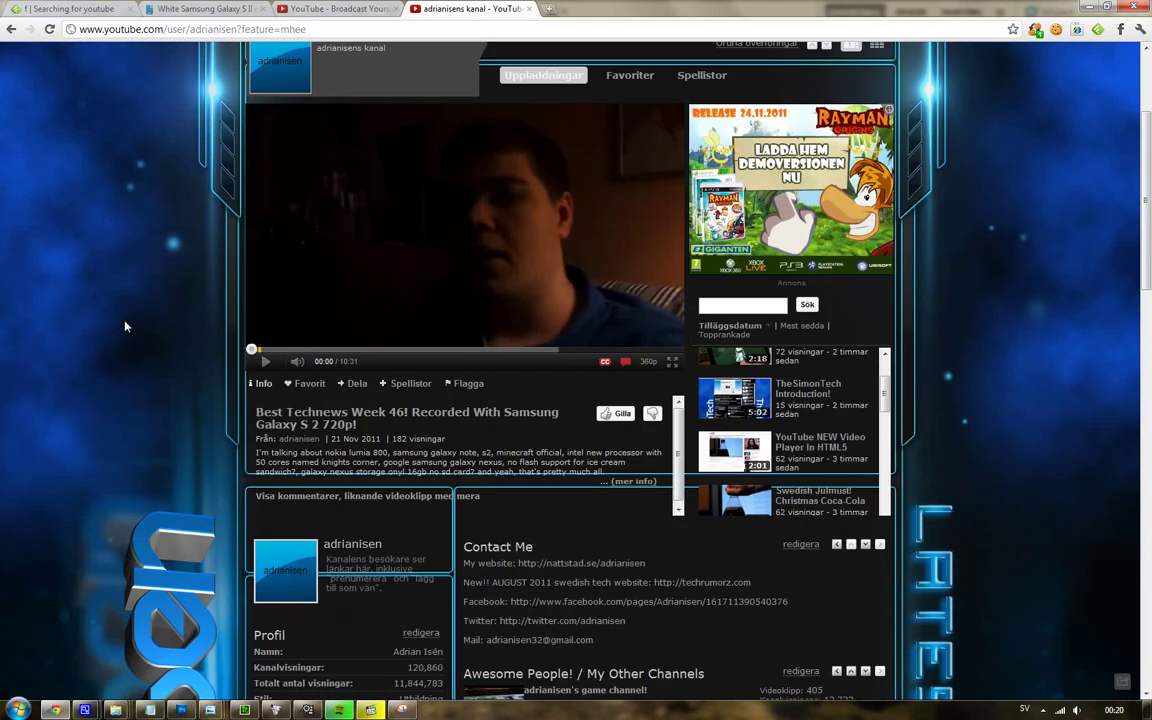
scroll(125, 326, "up", 2)
left_click(278, 68)
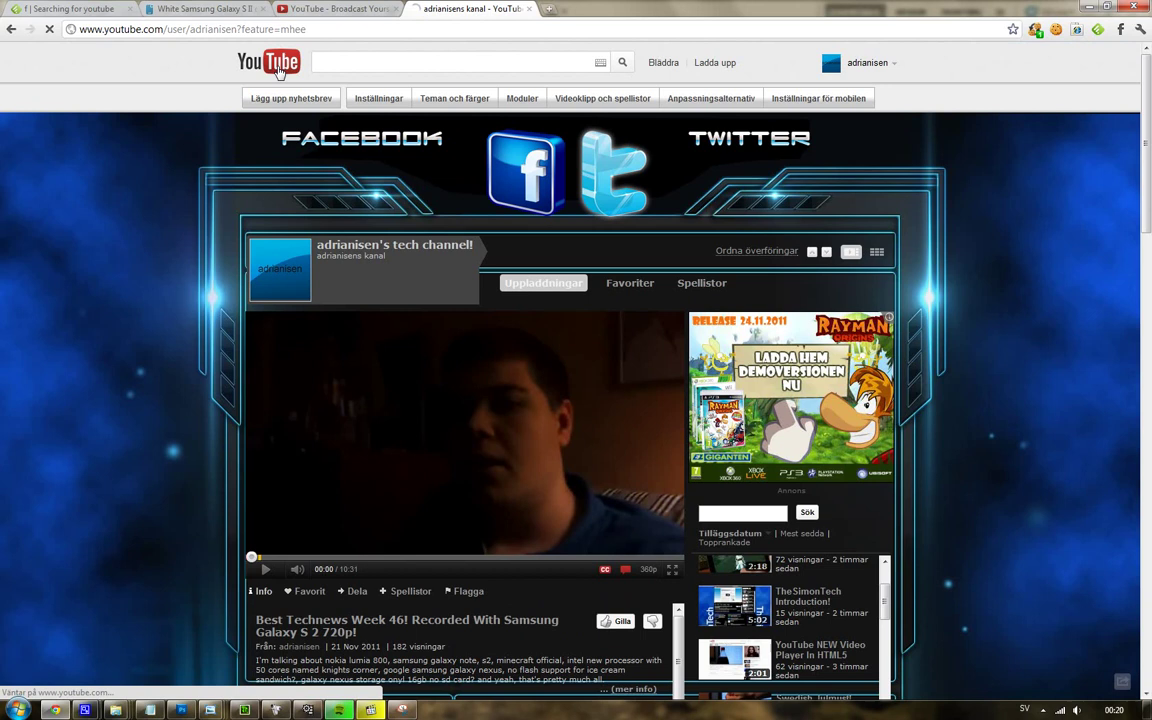